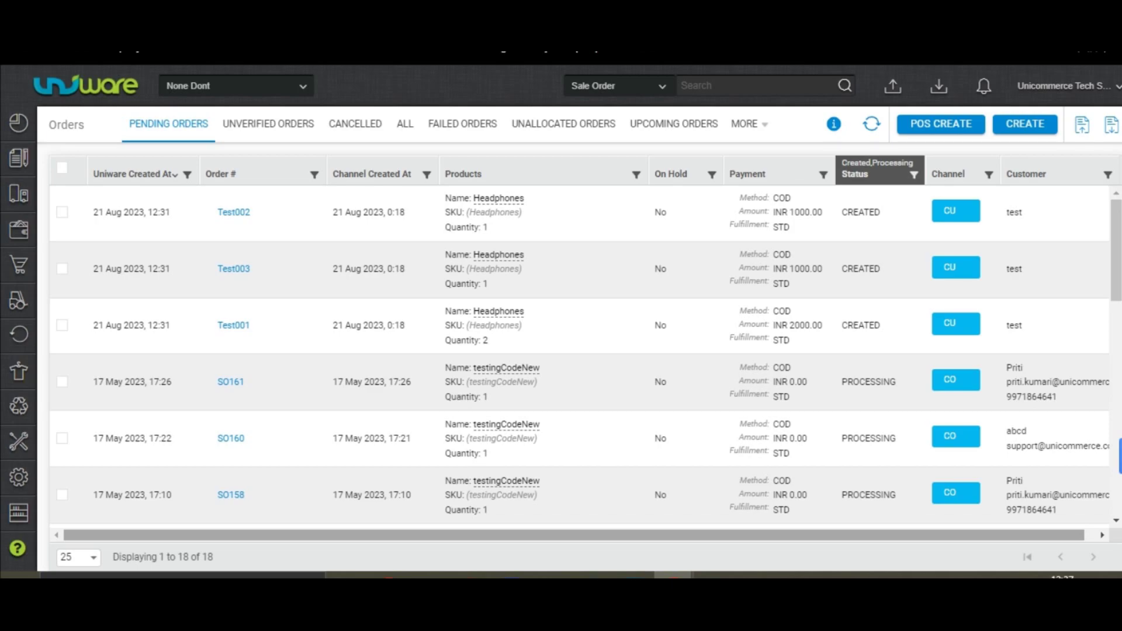
- View the details of order Test001 from the orders list
left_click(235, 327)
left_click(235, 326)
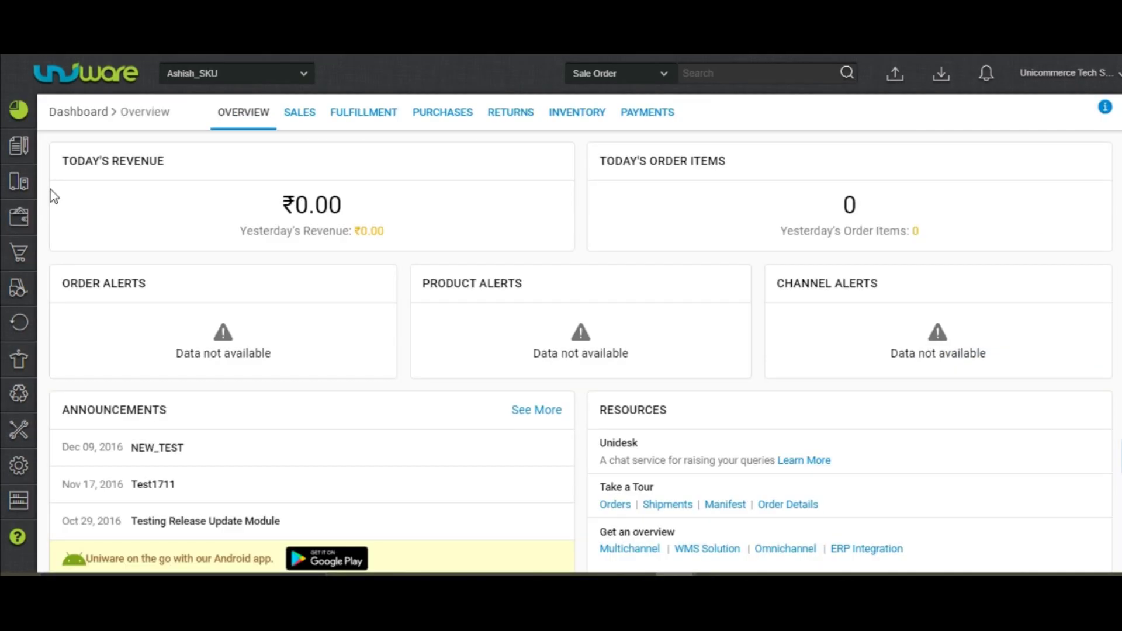
mouse_move(19, 181)
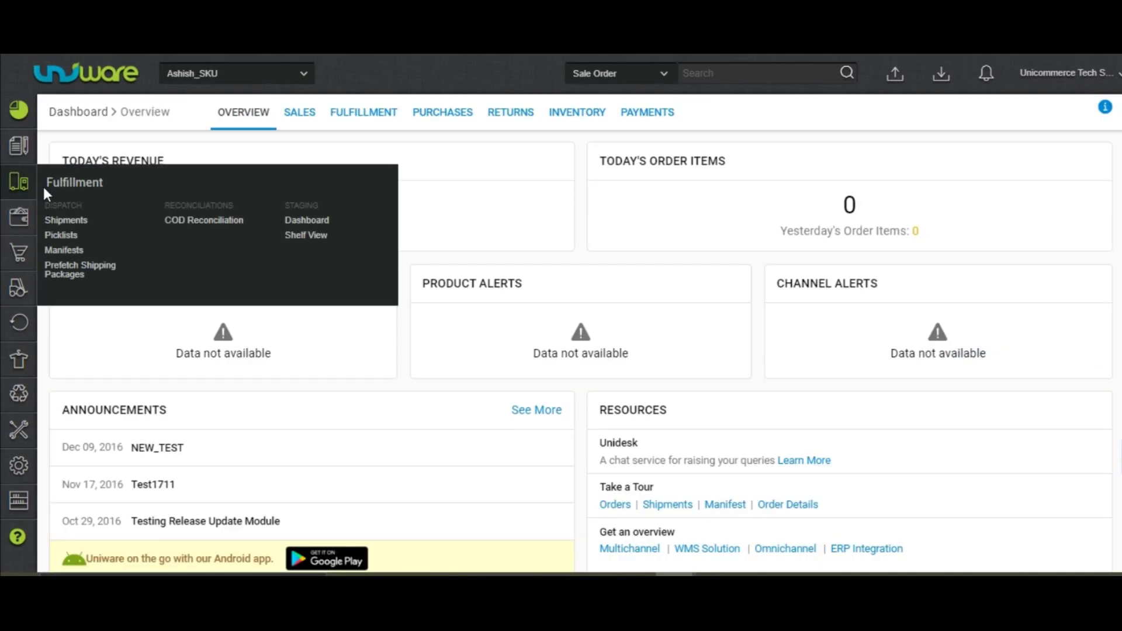
- Create a manual picklist from shipment ASHI00022 of order Test1 via Fulfillment > Picklists
left_click(64, 239)
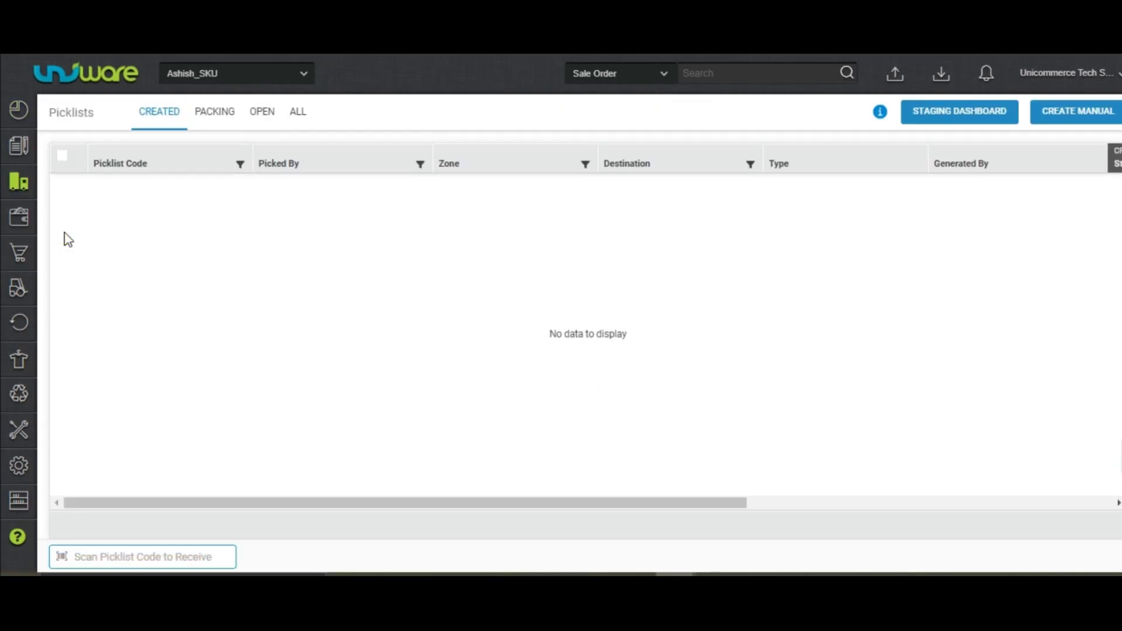
left_click(1073, 114)
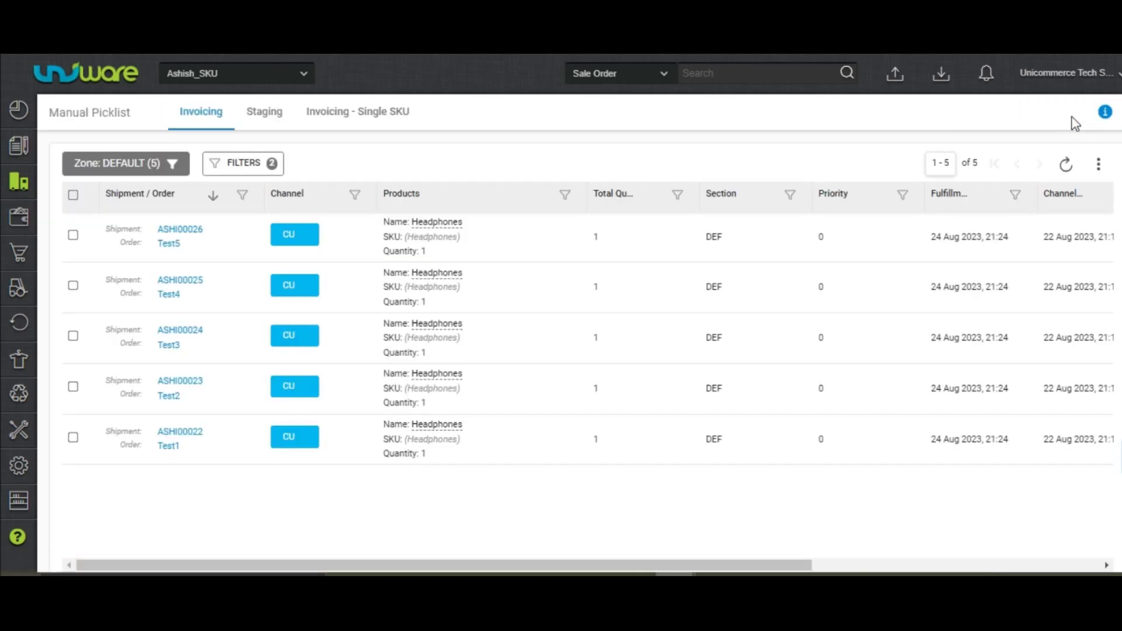
left_click(74, 438)
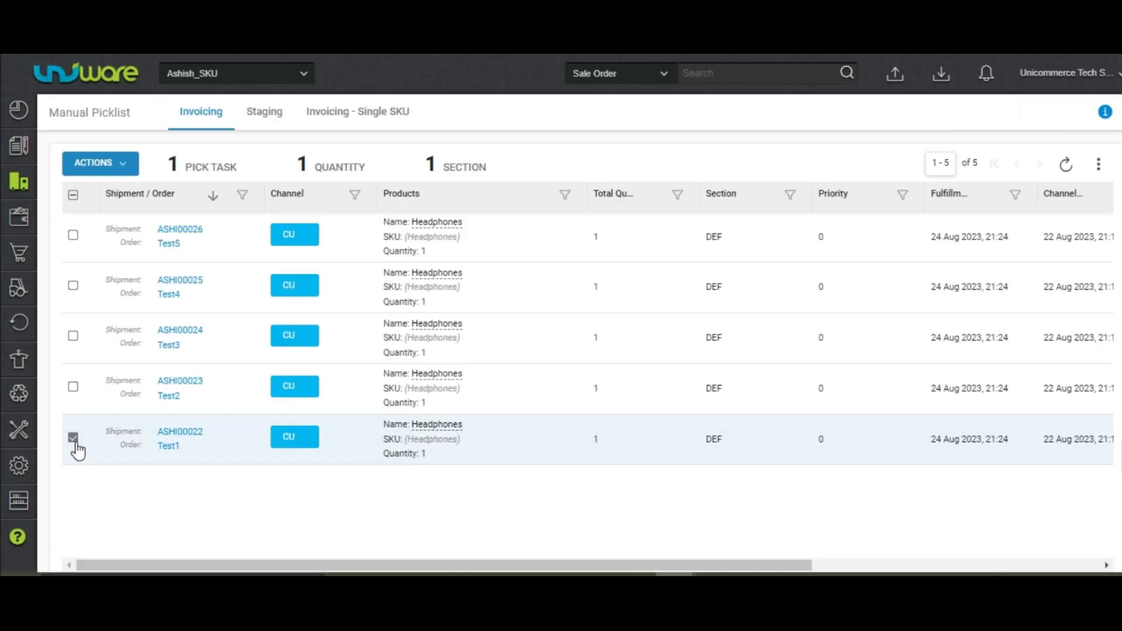
left_click(104, 167)
left_click(113, 191)
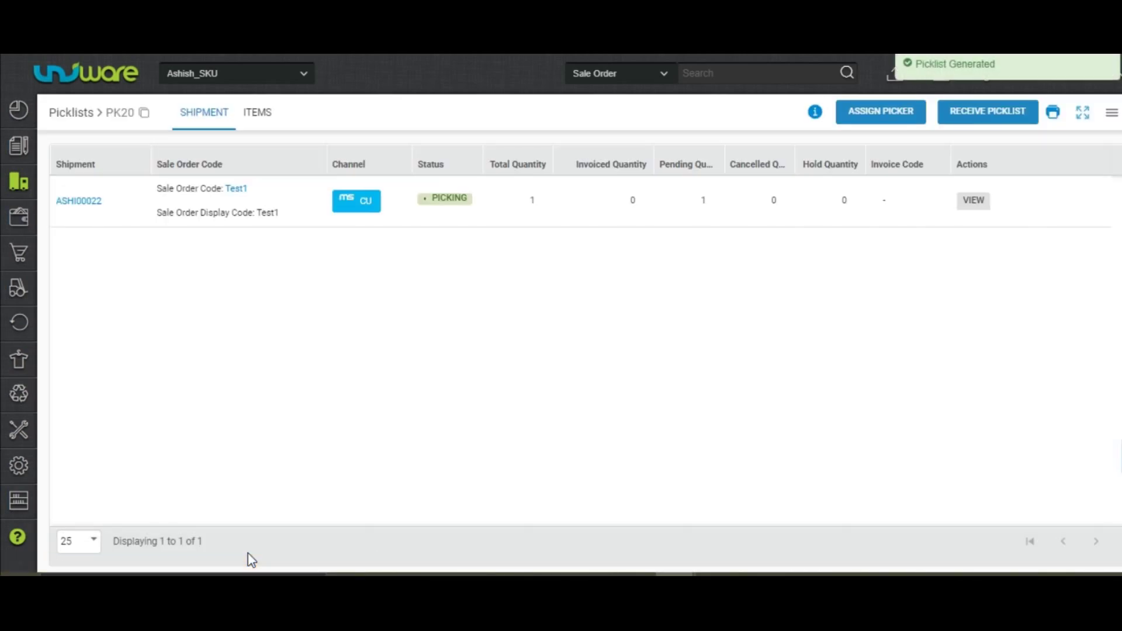
- Receive picklist PK20 and start packing its shipment ASHI00022
left_click(972, 128)
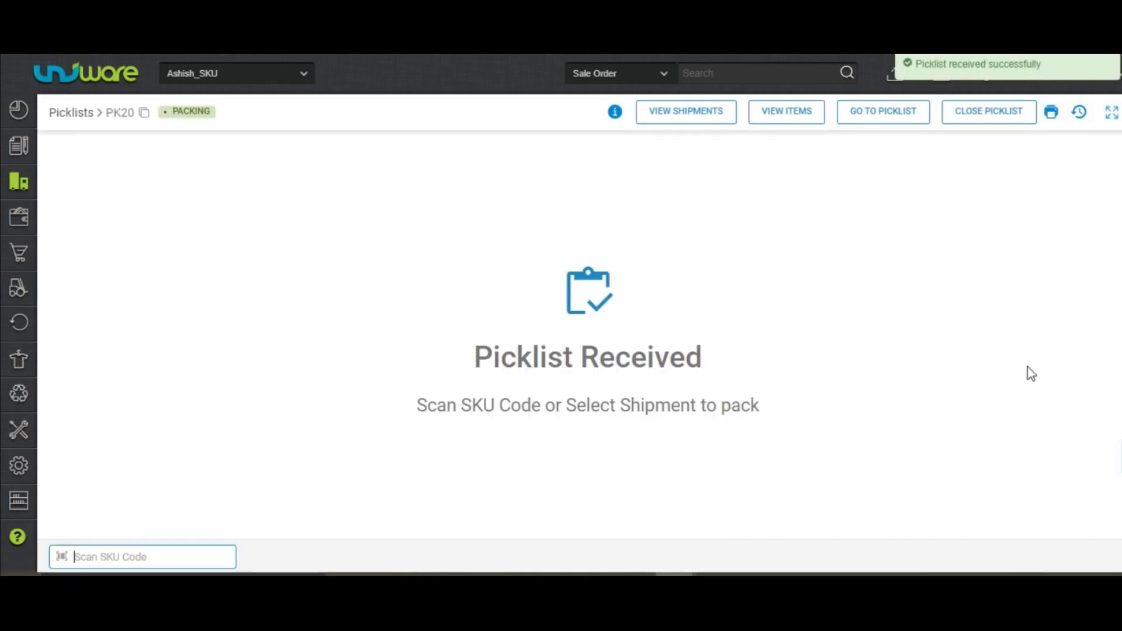
left_click(720, 112)
left_click(544, 253)
type("Headphones")
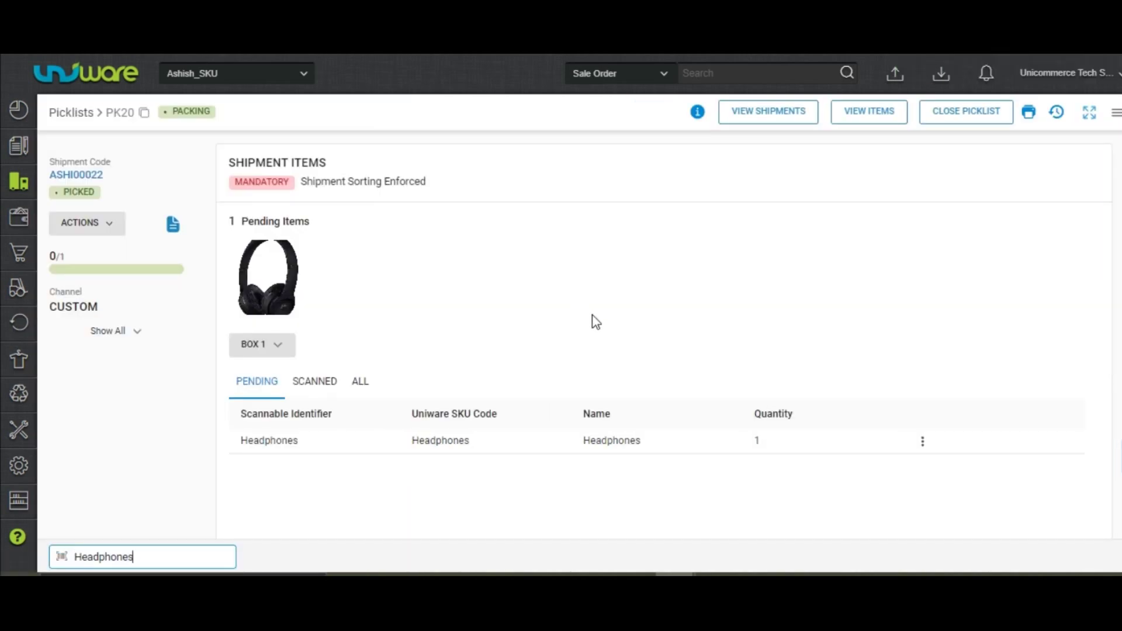
- Scan the Headphones SKU into shipment ASHI00022 (1/1)
key("Return")
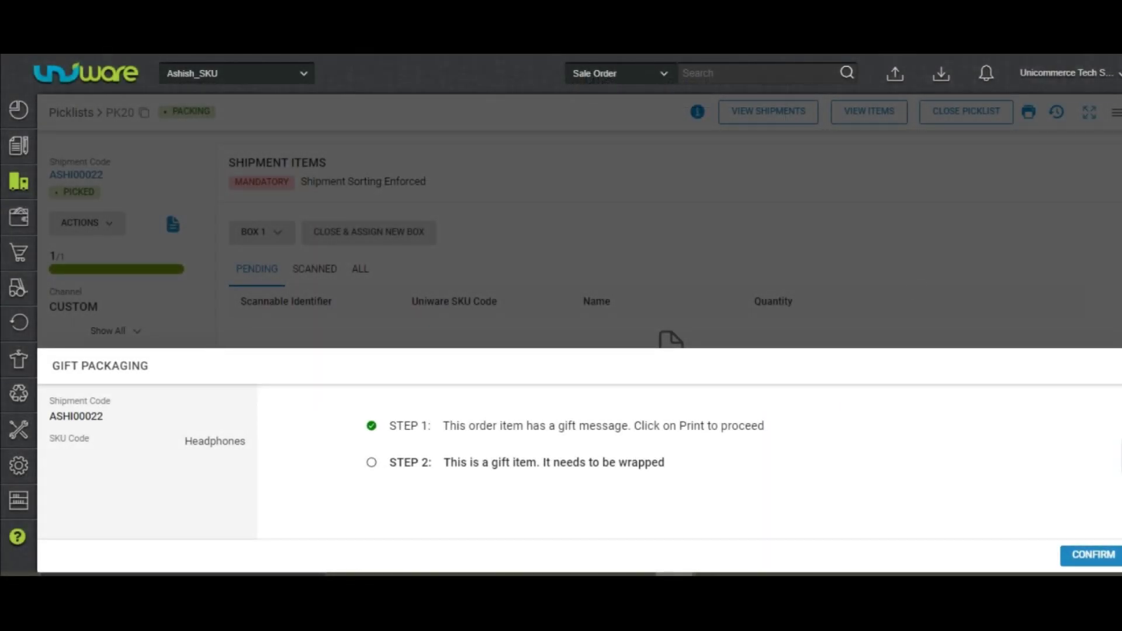
- Confirm gift packaging so shipment ASHI00022 is marked PACKED
left_click(1093, 554)
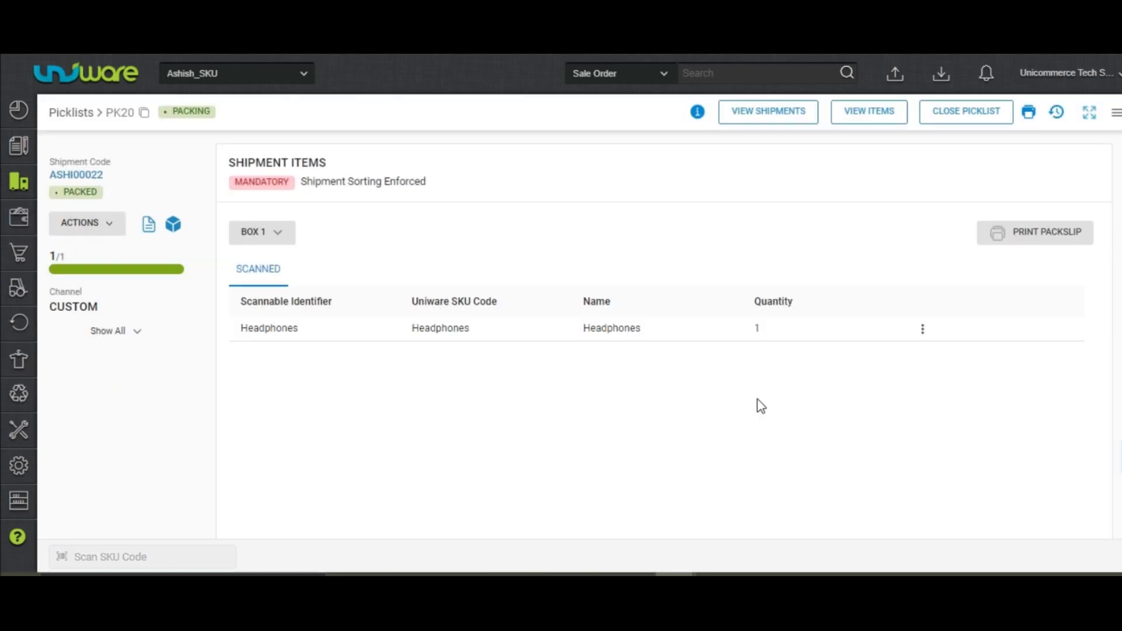